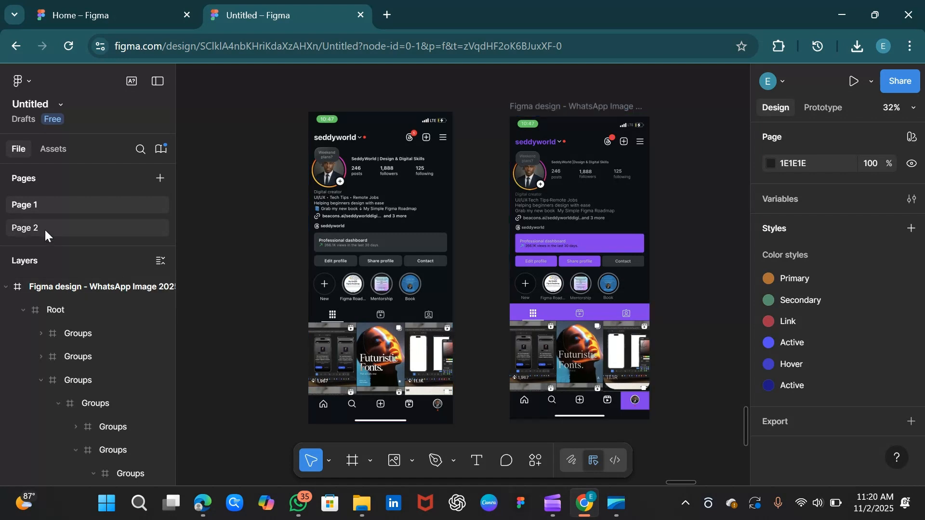
- Place the picture "WhatsApp Image 2025-11-02 at 10.56.42_a26ebd9d" on the empty canvas of Page 2
click(34, 226)
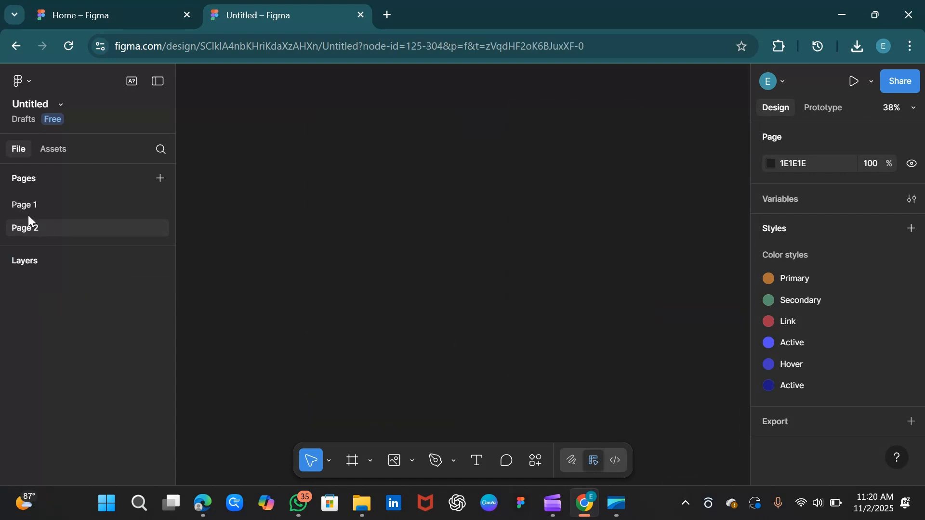
click(26, 80)
mouse_move(71, 176)
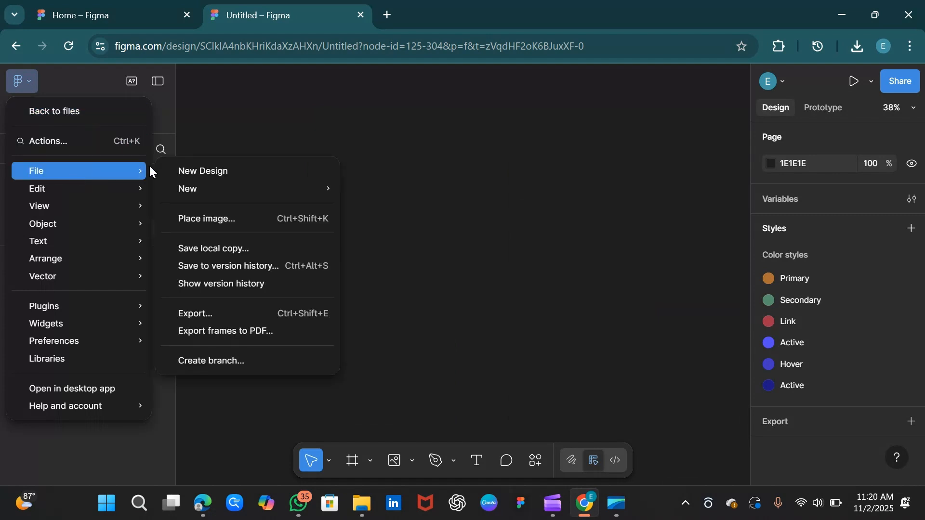
click(242, 218)
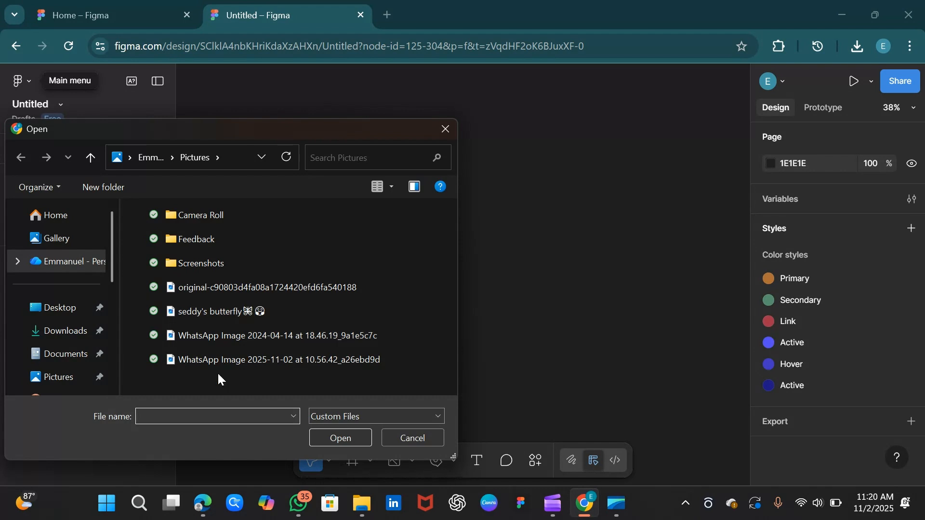
click(243, 360)
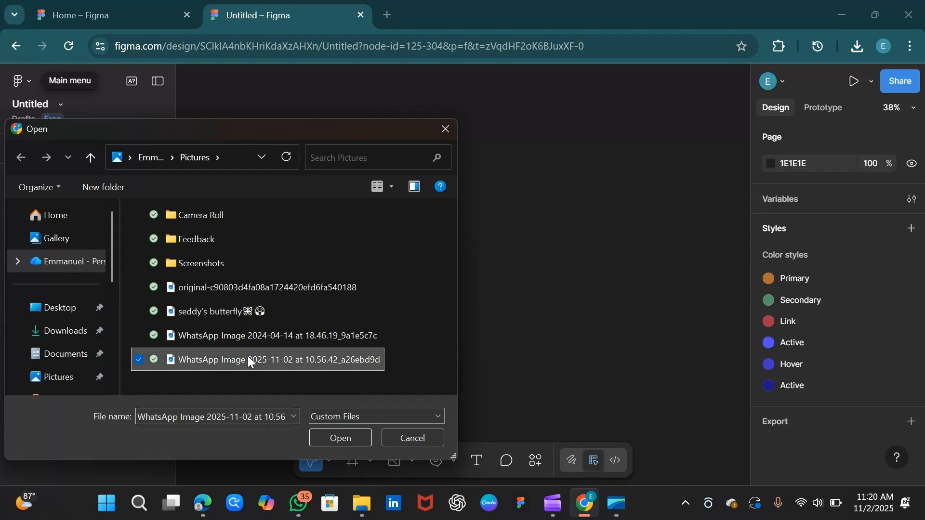
click(339, 438)
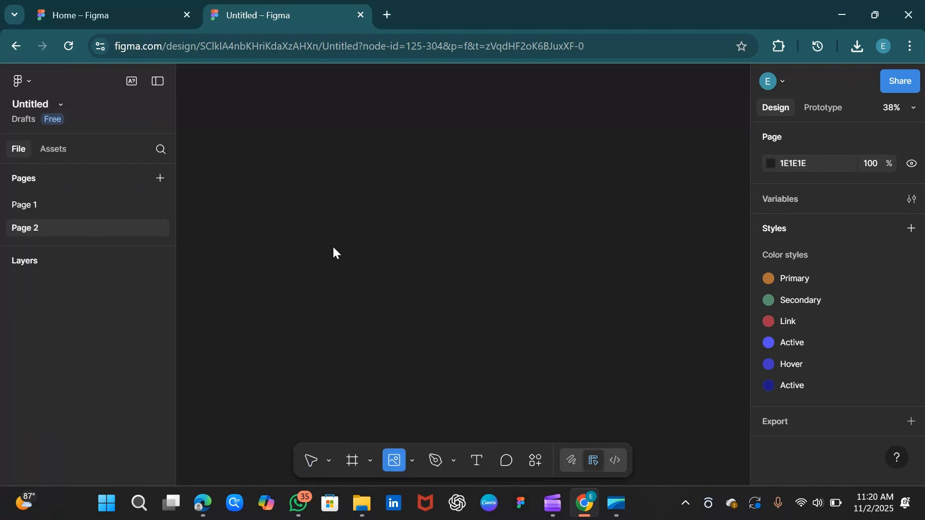
click(319, 194)
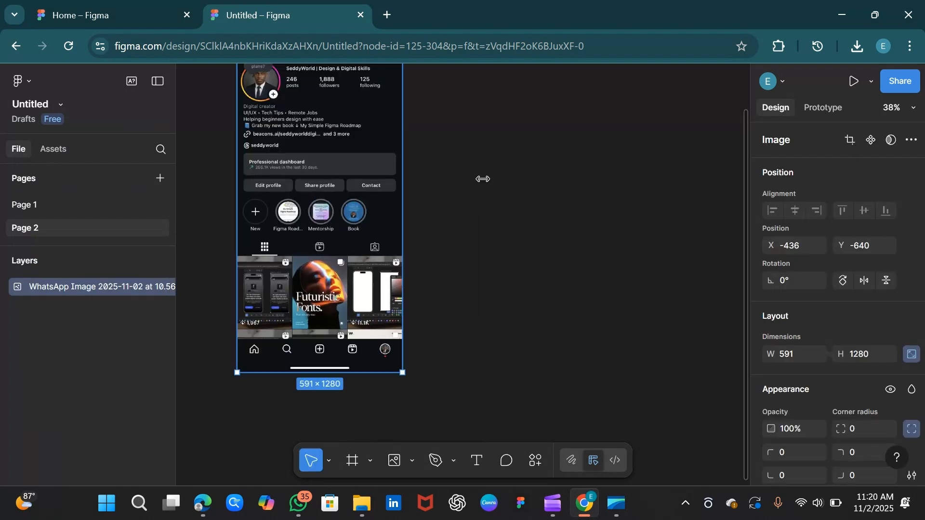
click(659, 202)
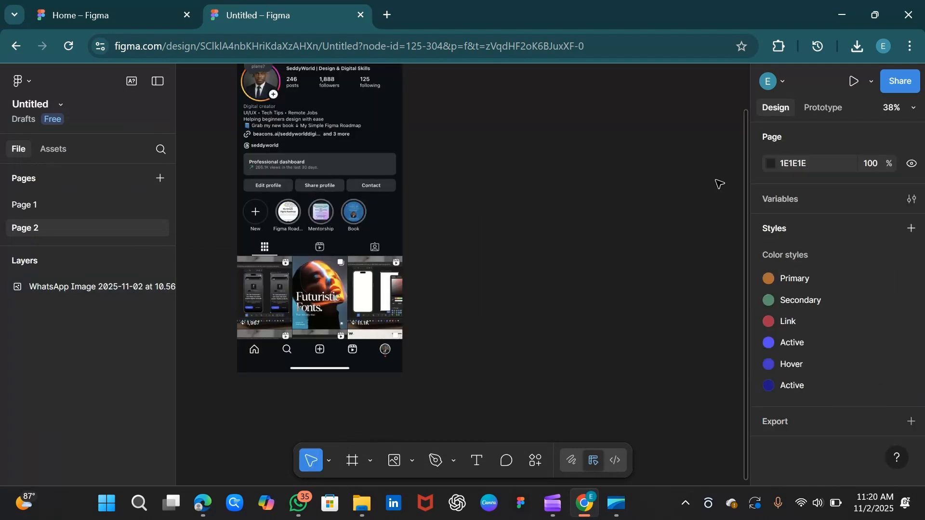
scroll(720, 184, up, 2)
scroll(719, 184, down, 1)
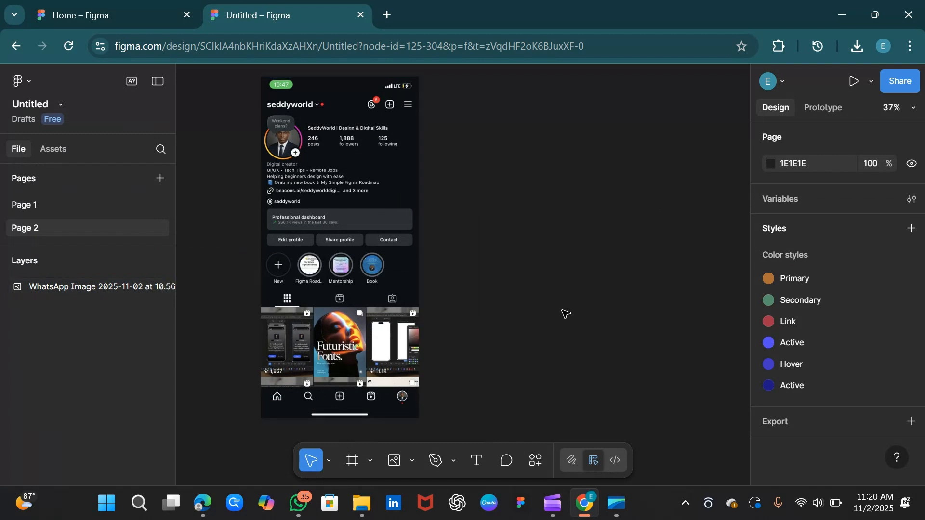
- Search the actions for CODIA and launch the plugin Codia AI Design: Screenshot to Editable Figma Design
click(536, 466)
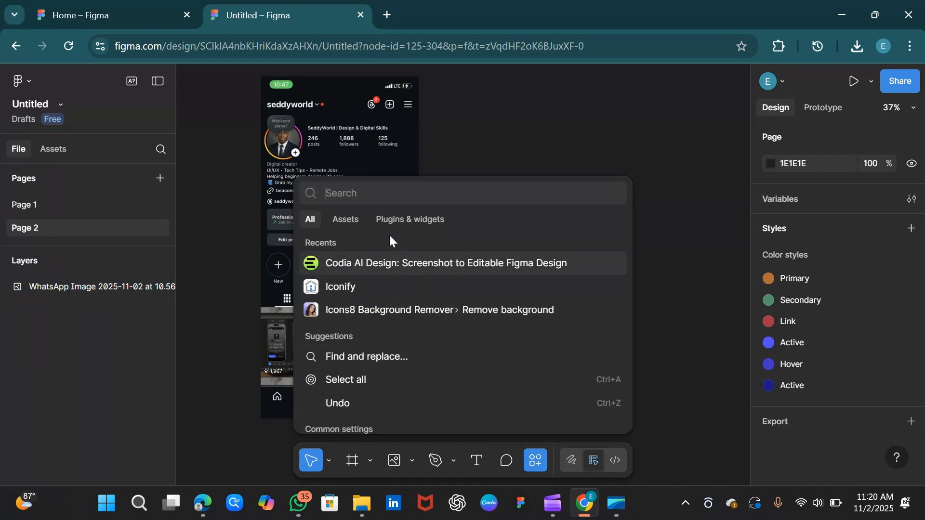
text(COD)
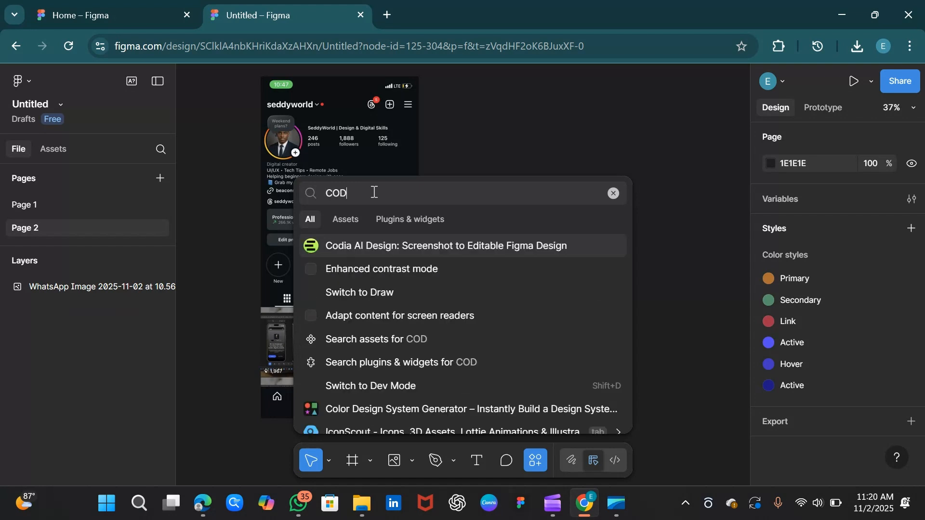
text(IA)
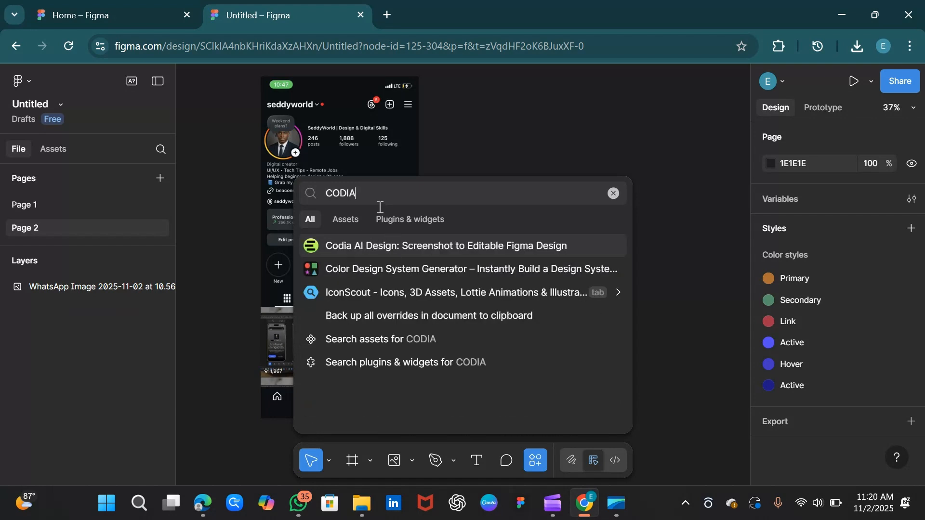
click(392, 246)
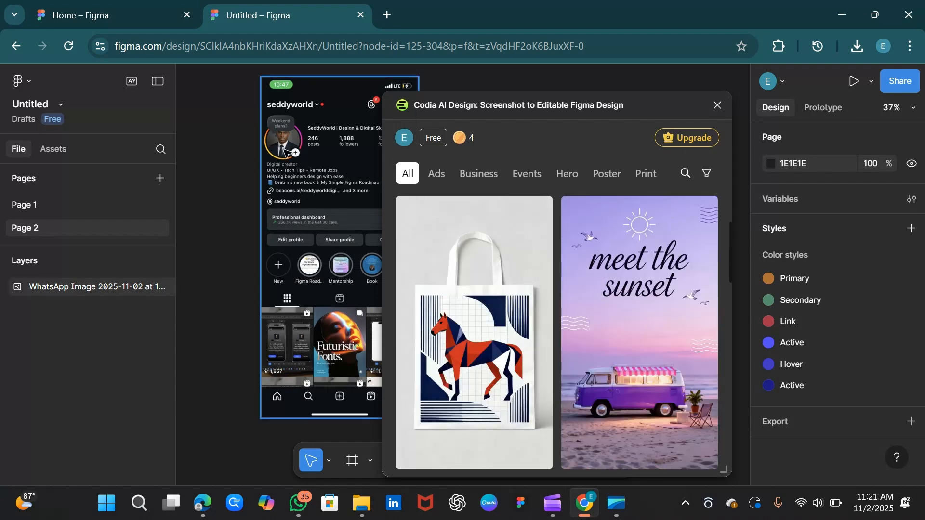
- Convert the placed screenshot image into an editable Figma design with the Codia plugin, keeping the full image area
click(319, 95)
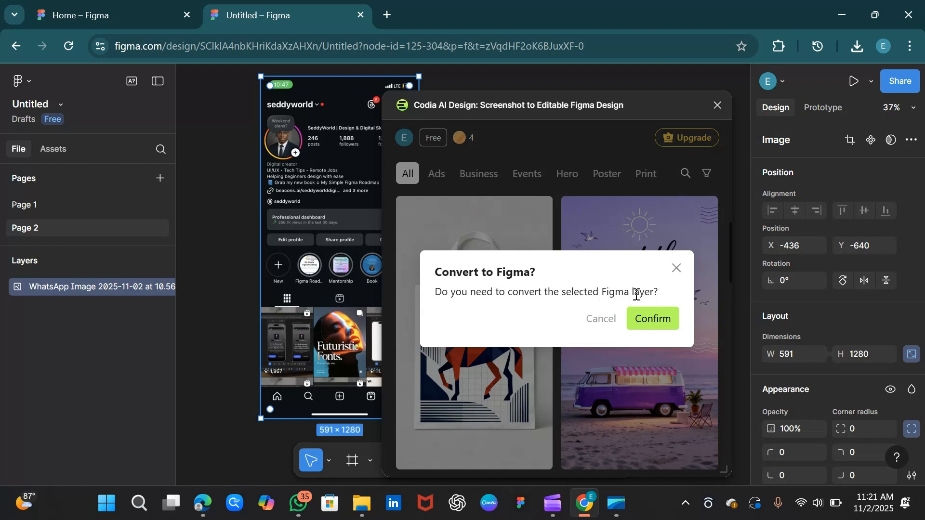
click(652, 320)
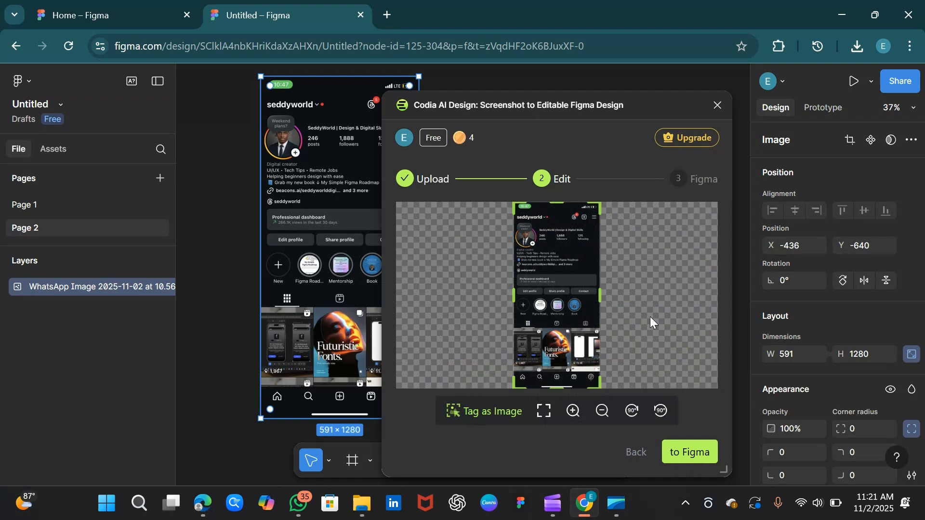
click(684, 452)
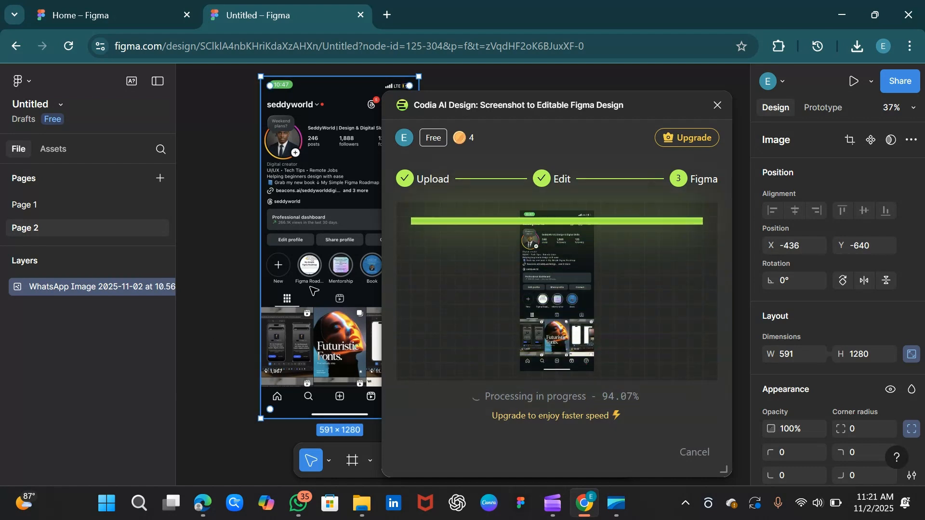
- Move the Codia plugin window off the canvas content, select the generated frame and close the plugin once processing ends
drag(631, 106, 348, 104)
scroll(444, 221, down, 2)
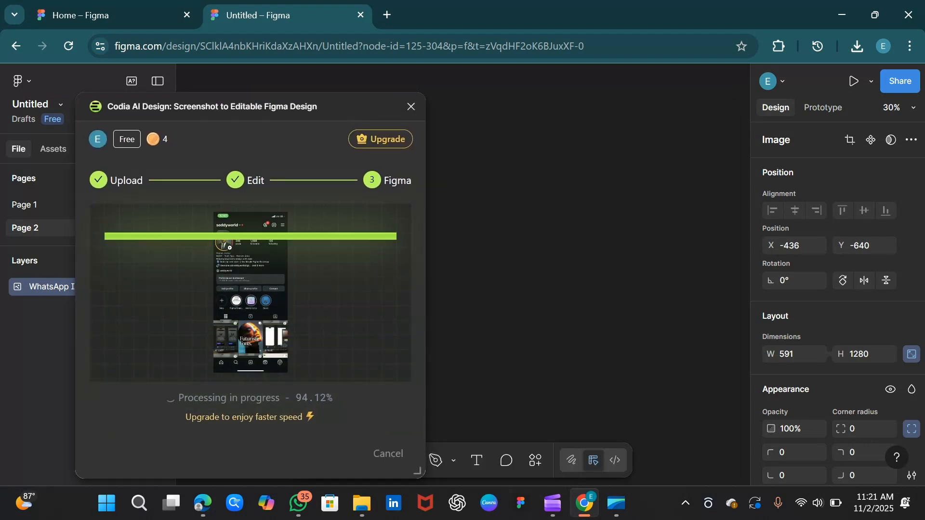
scroll(546, 265, down, 5)
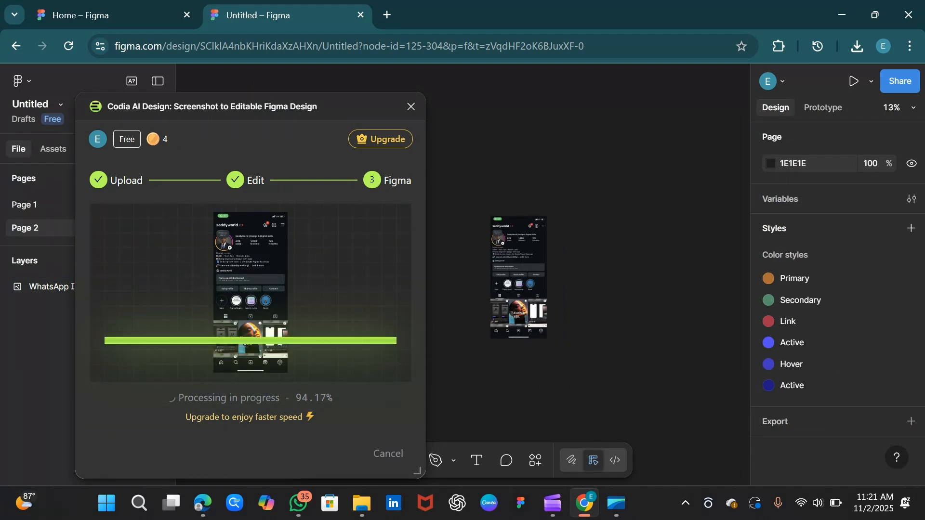
scroll(546, 265, down, 1)
scroll(547, 265, left, 2)
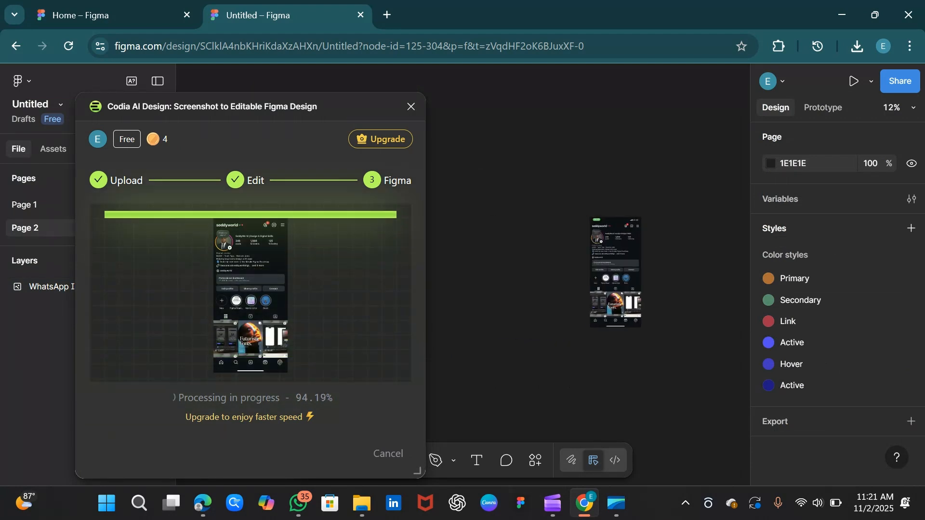
scroll(546, 264, down, 2)
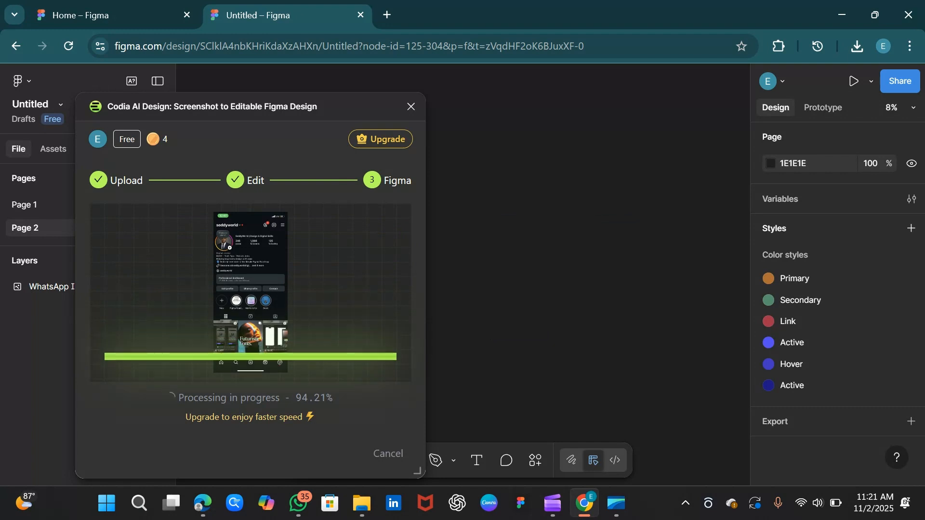
scroll(547, 264, down, 3)
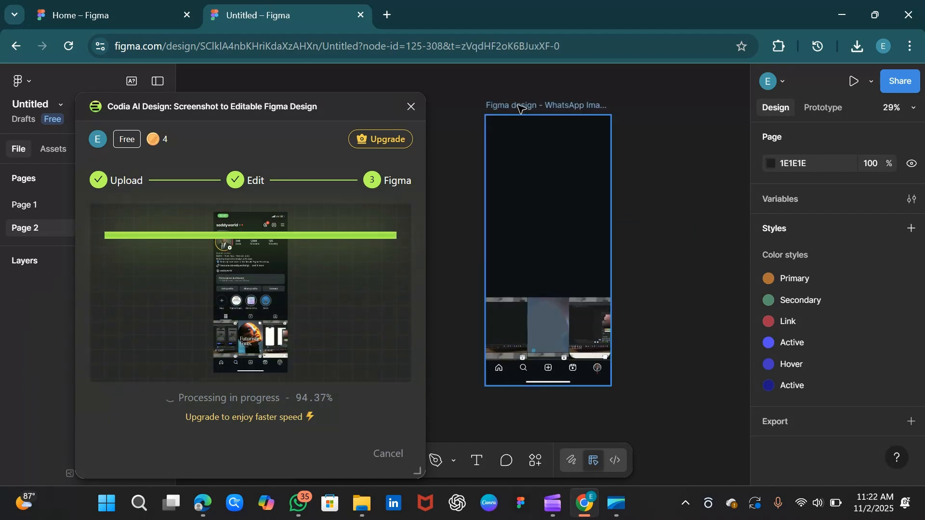
click(518, 105)
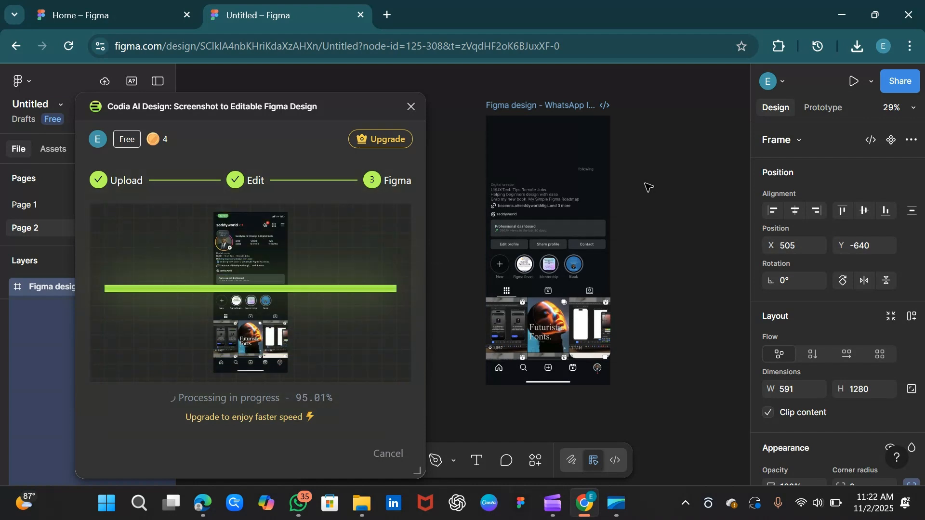
click(563, 109)
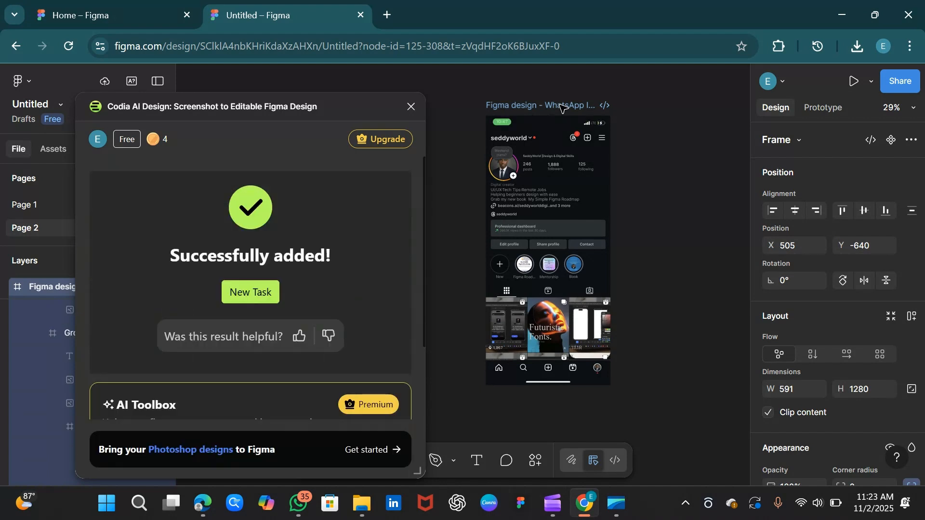
click(412, 107)
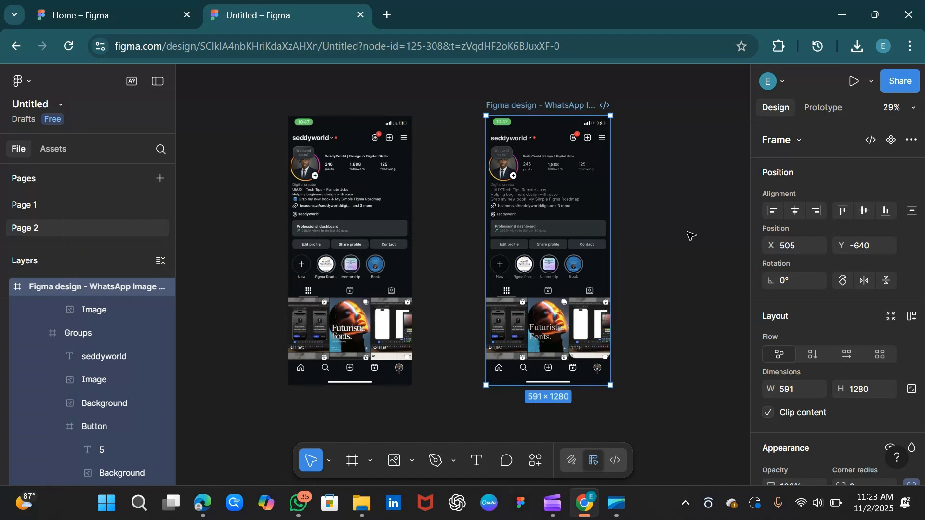
- Compare the original screenshot with the converted frame and inspect its header text, header group and profile group layers
click(328, 139)
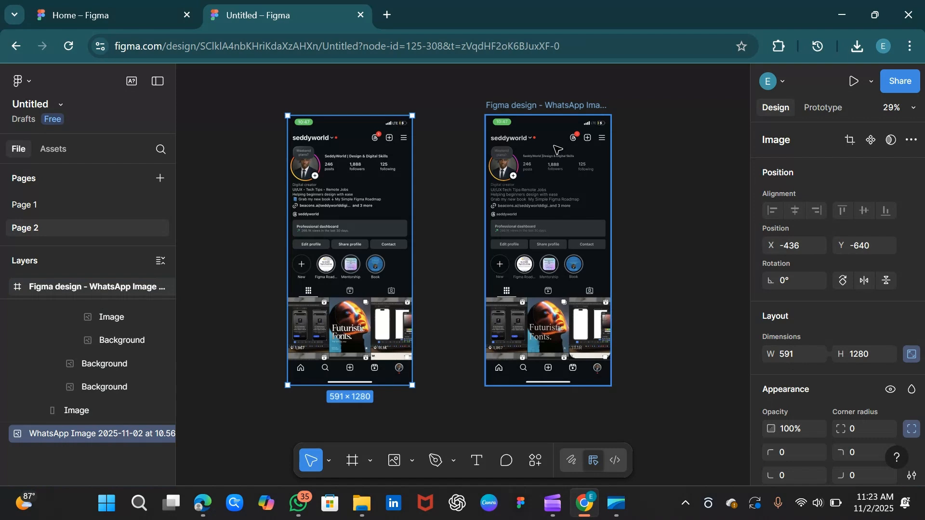
click(557, 150)
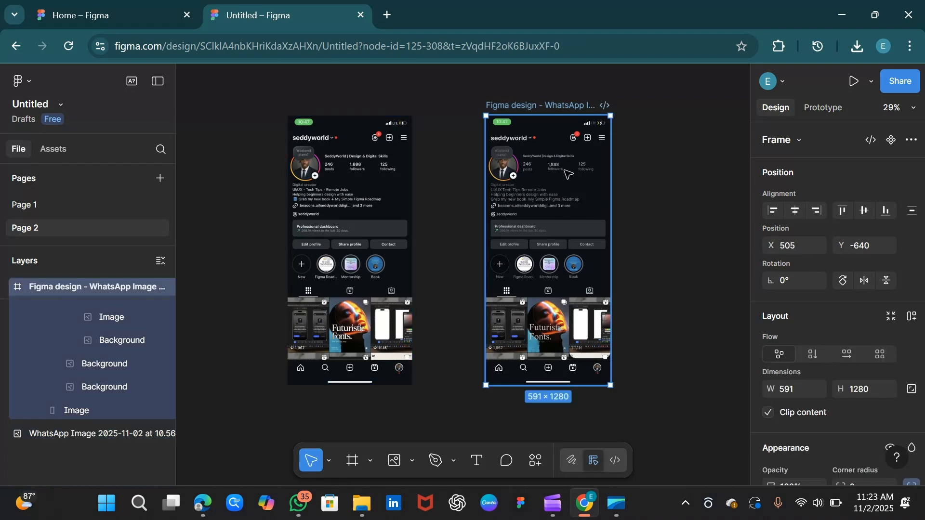
scroll(568, 173, up, 4)
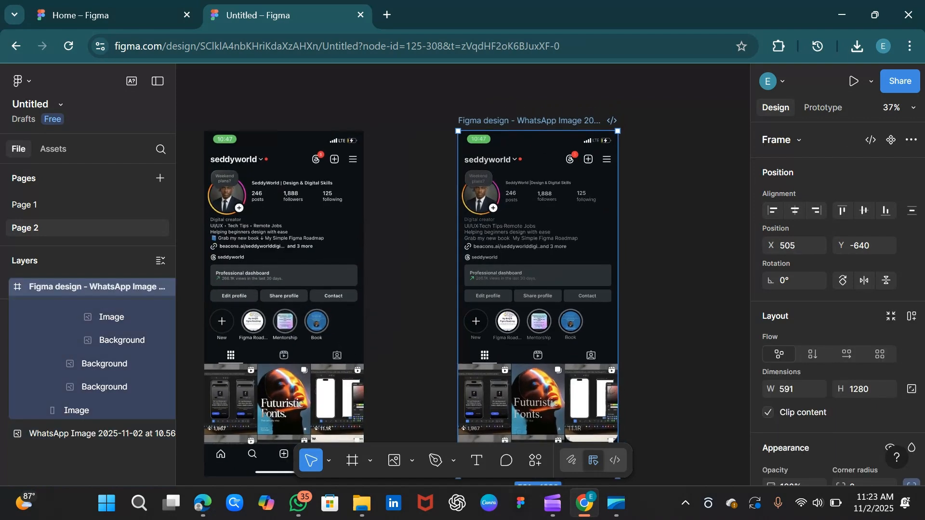
key(Escape)
right_click(642, 102)
key(Escape)
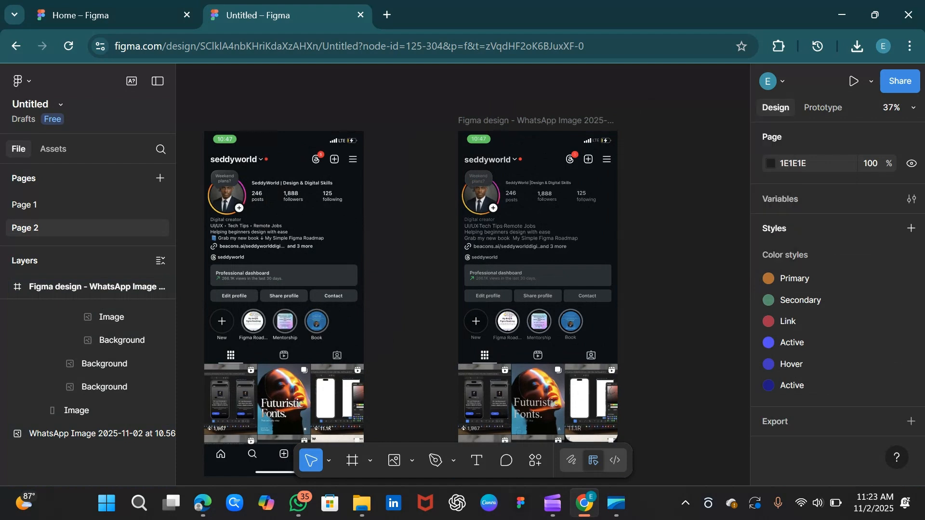
click(488, 122)
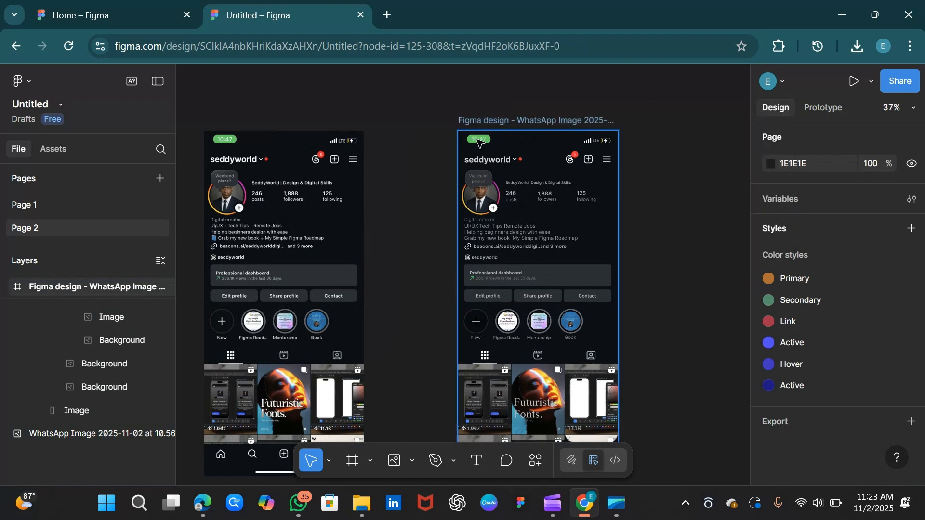
click(501, 164)
click(501, 163)
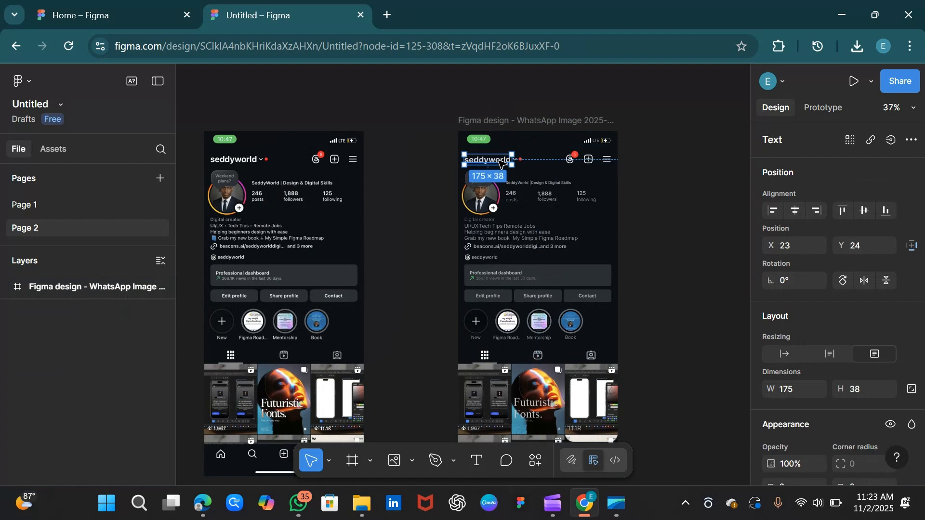
click(543, 165)
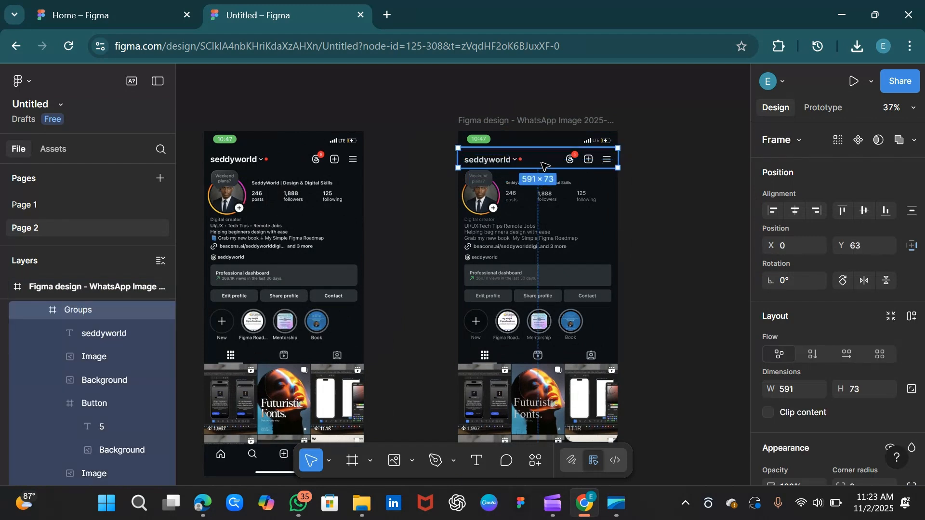
click(524, 192)
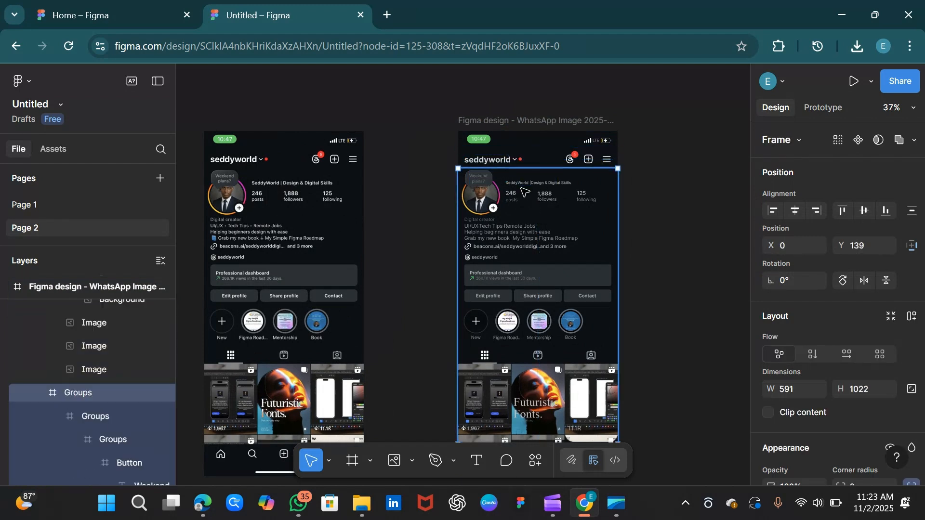
- Change the header text of the converted frame to "Seddyworld" with a capital S
double_click(498, 163)
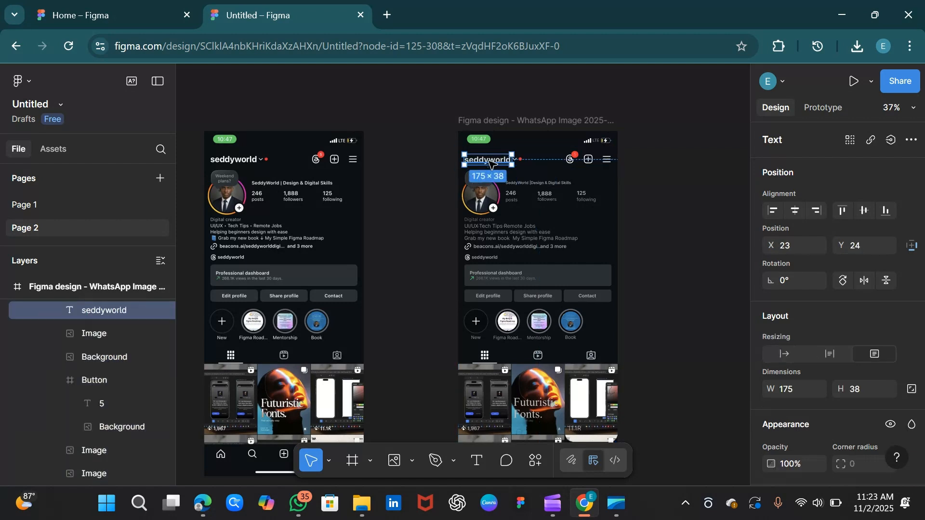
double_click(490, 162)
click(471, 160)
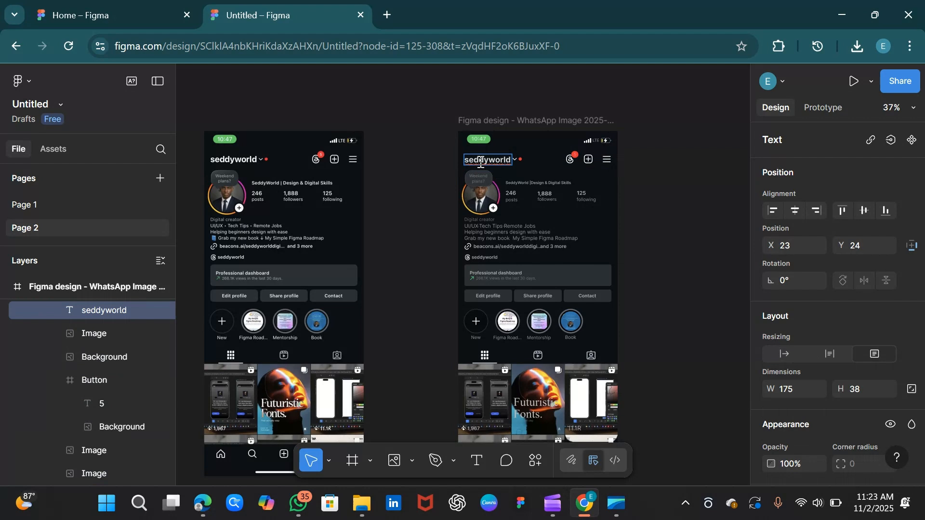
key(BackSpace)
text(S)
key(Escape)
click(640, 185)
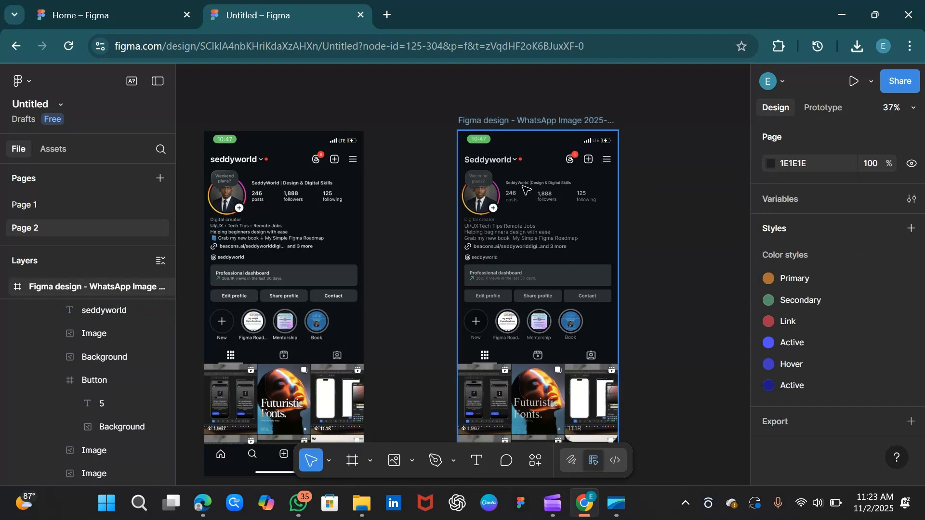
click(512, 237)
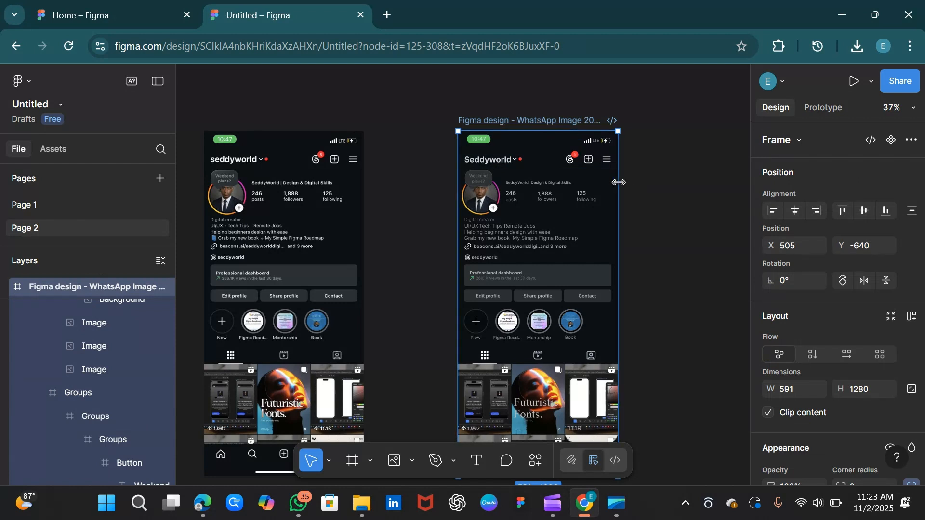
- Try widening the converted frame, undo the resize, and move the frame slightly up to about X 516, Y -764
drag(619, 189, 655, 198)
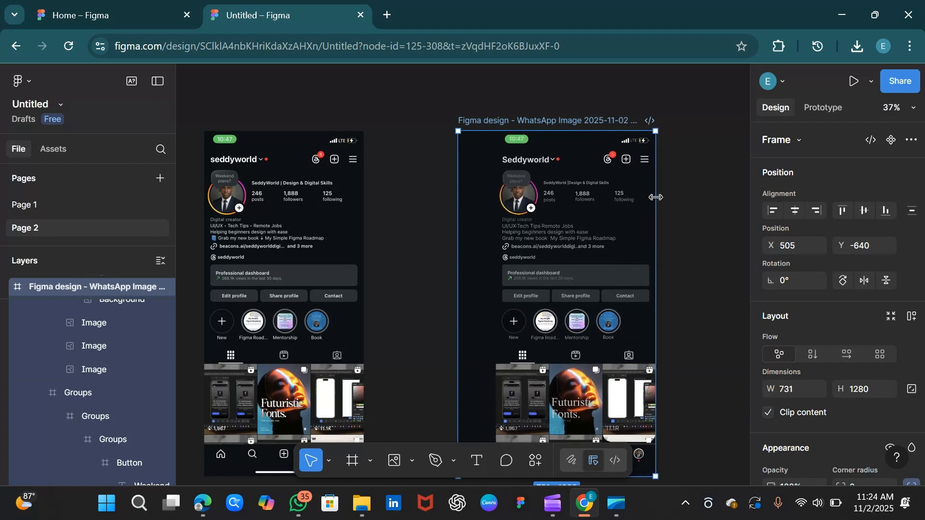
key(ctrl+z)
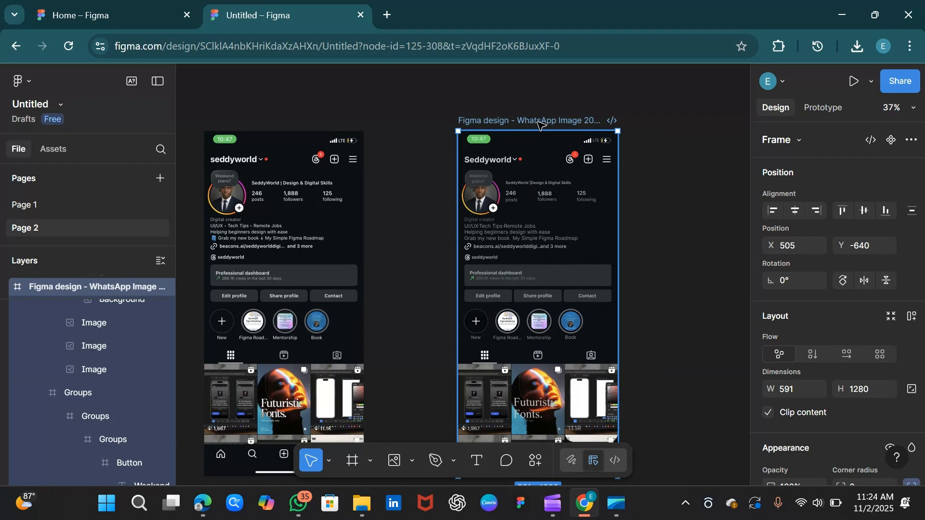
drag(542, 123, 543, 90)
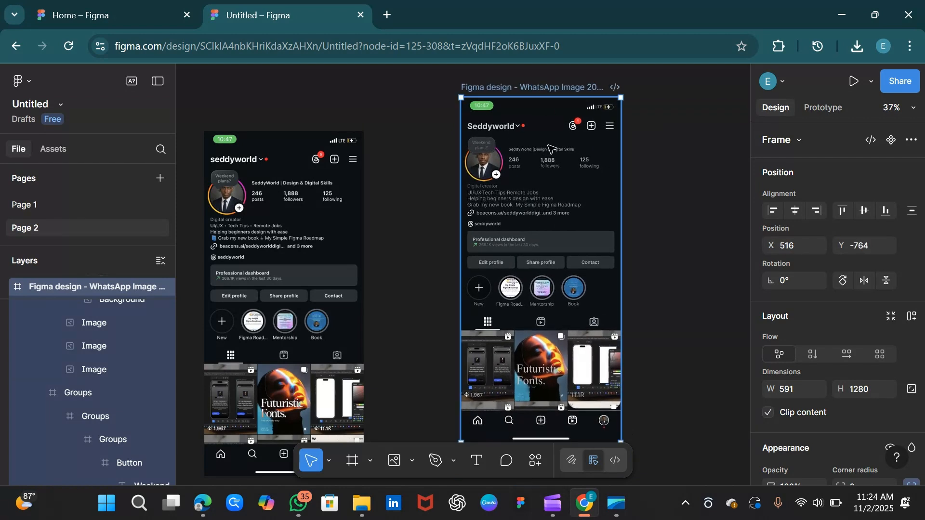
click(504, 129)
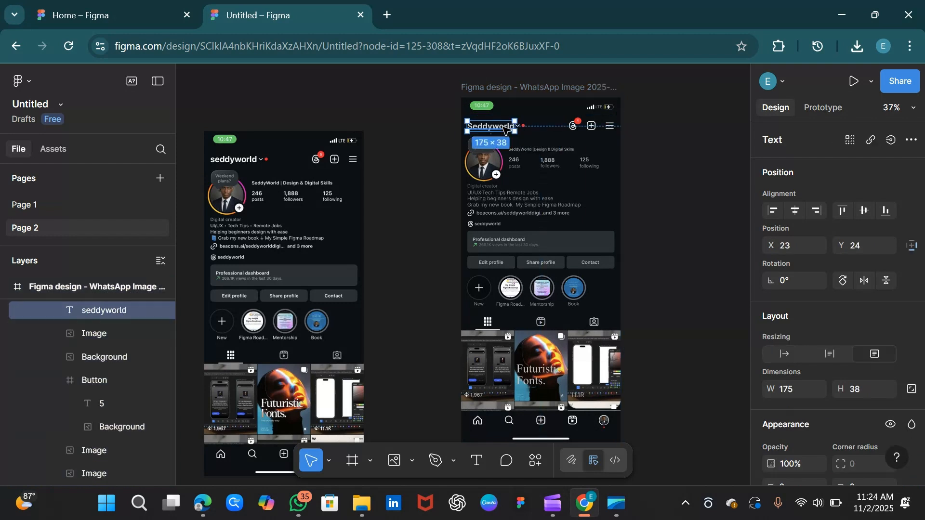
scroll(839, 345, down, 5)
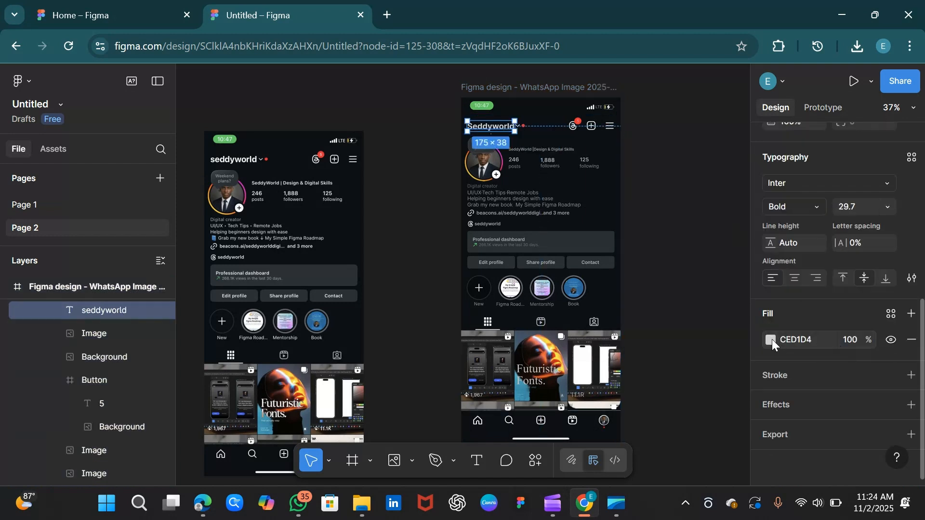
click(771, 340)
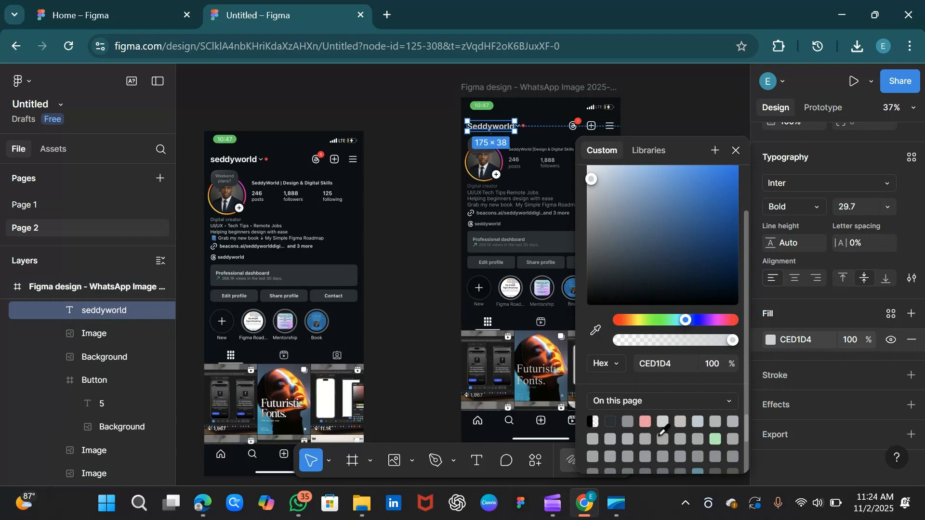
drag(745, 369, 741, 319)
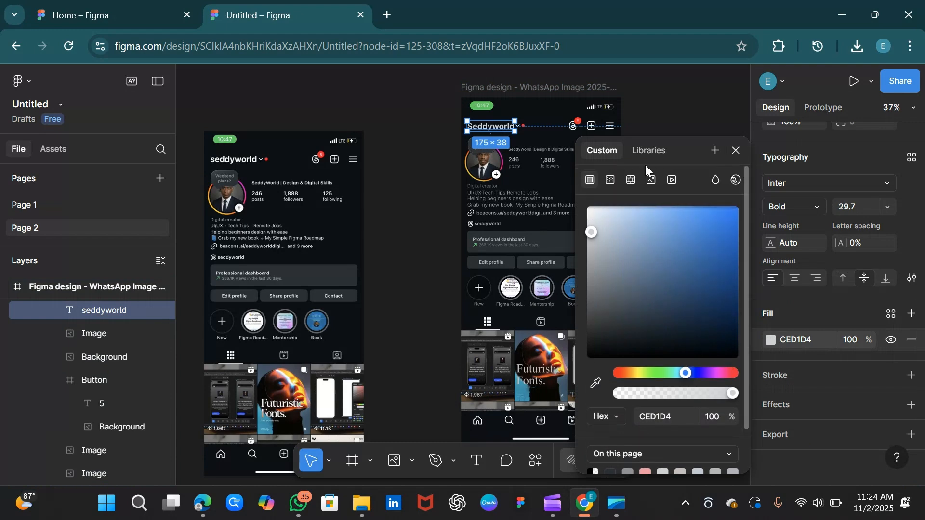
click(682, 103)
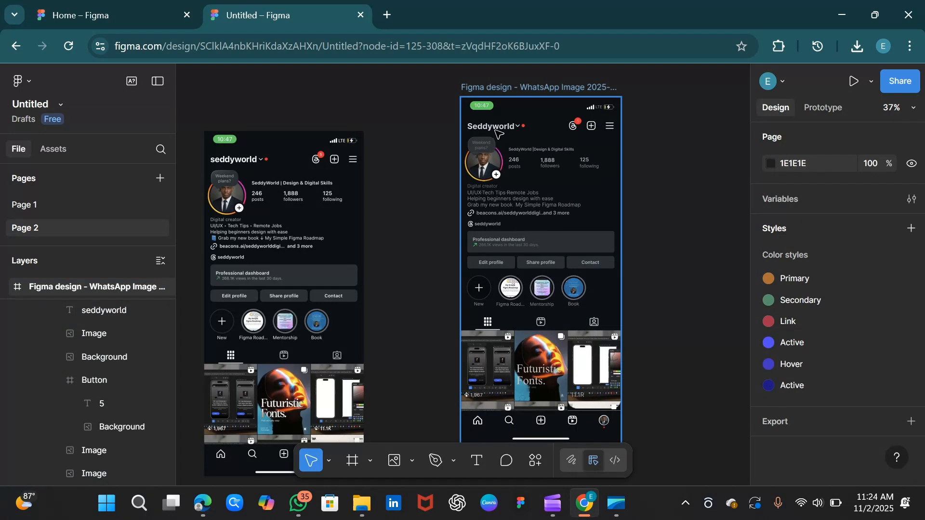
- Change the fill of the "Seddyworld" header text in the converted frame to purple 7025A6
click(498, 134)
click(496, 129)
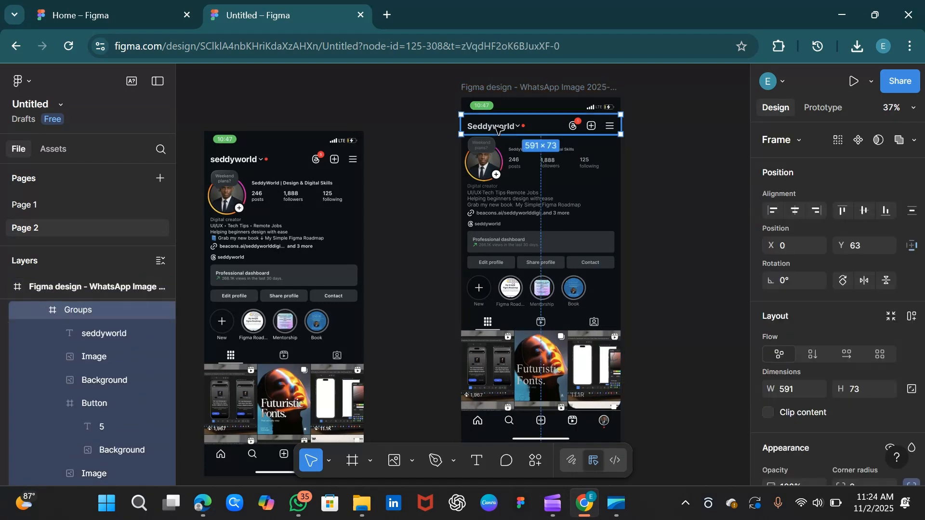
click(498, 128)
scroll(776, 352, down, 5)
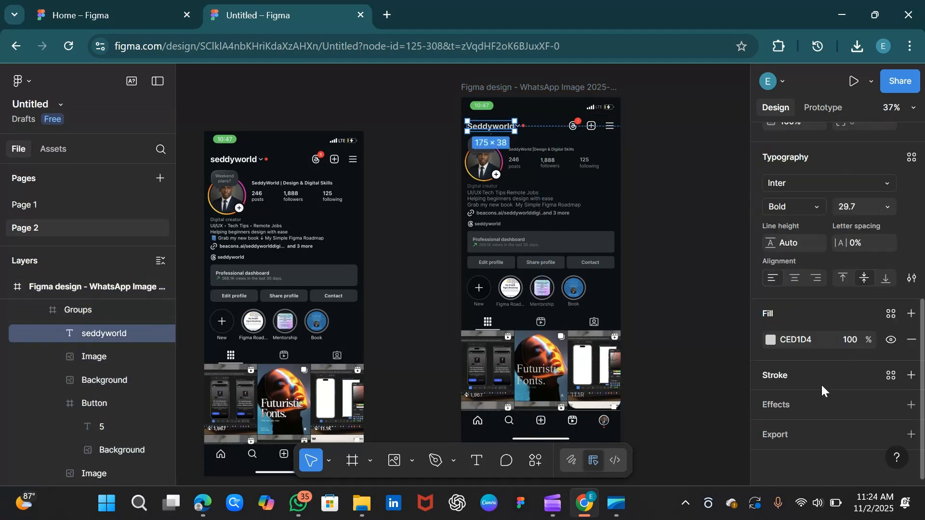
click(770, 339)
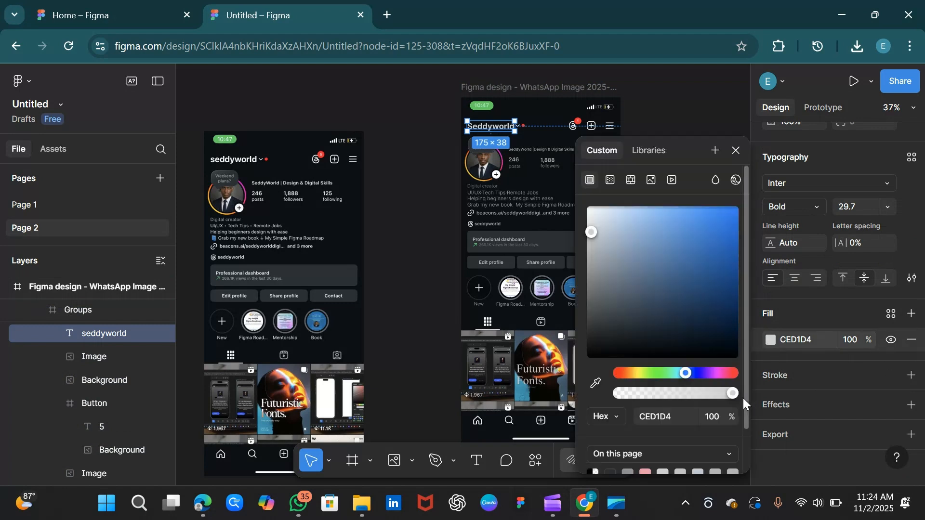
drag(743, 398, 742, 453)
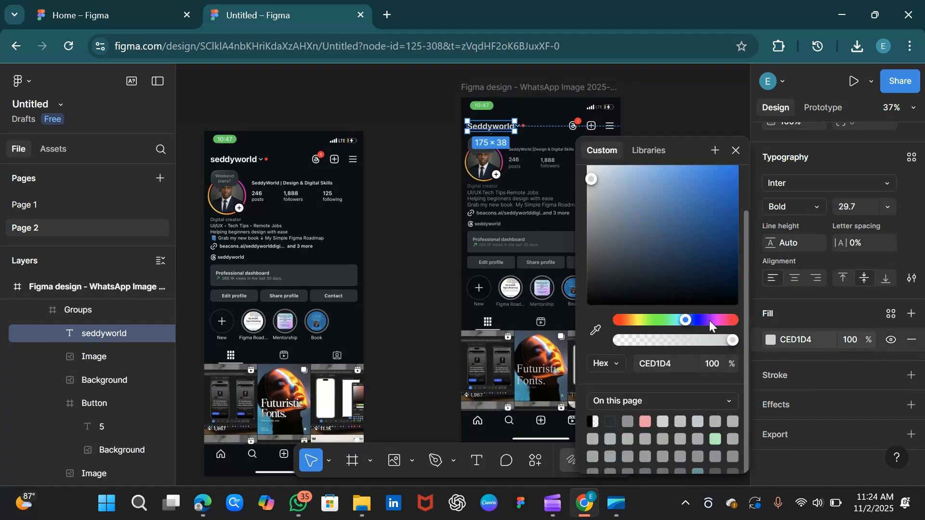
drag(709, 320, 683, 320)
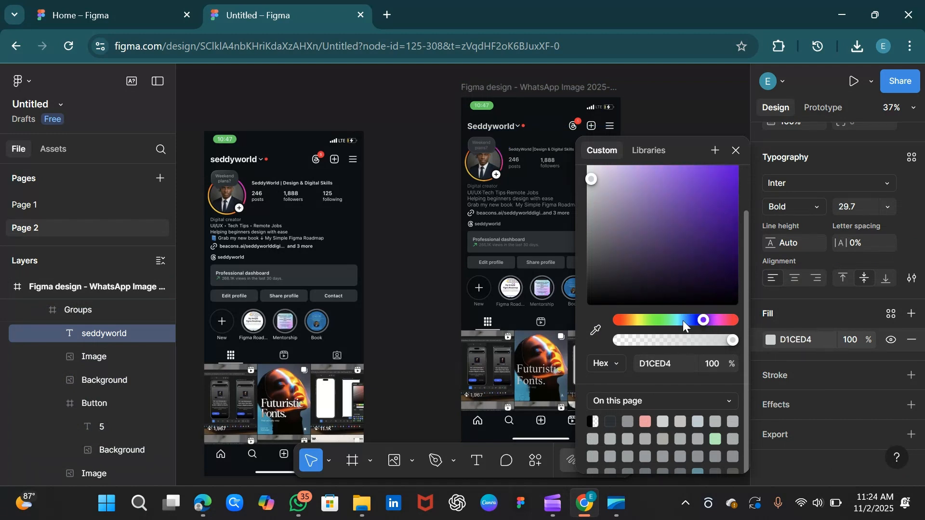
click(707, 319)
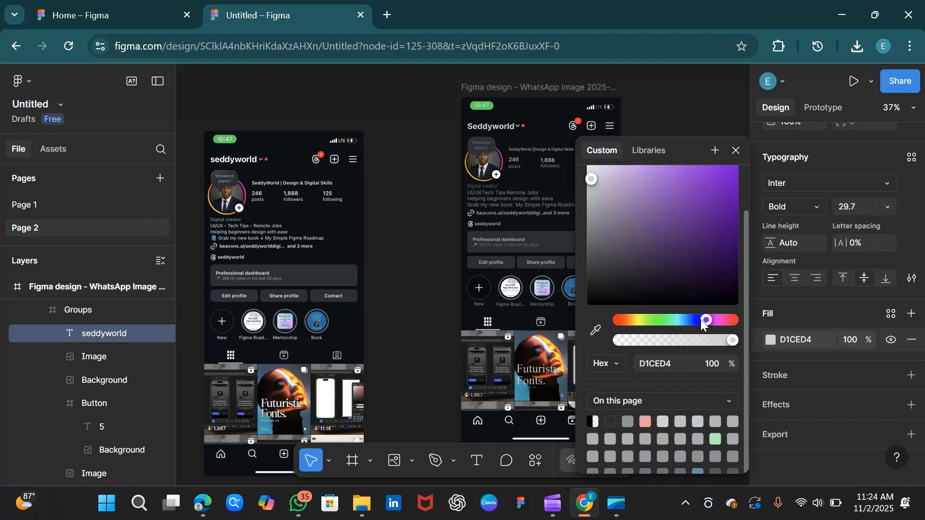
drag(720, 249, 706, 212)
click(735, 150)
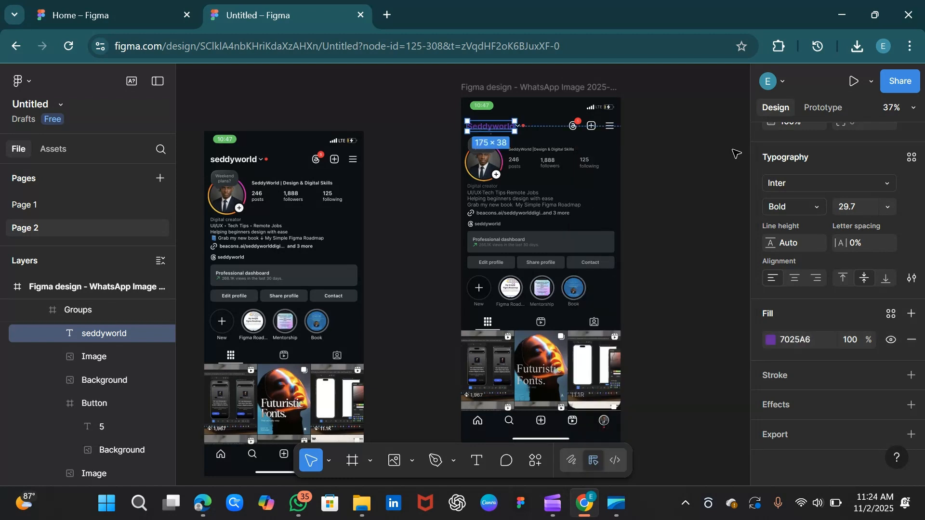
- Replace the 2A2F35 colour in the group holding the Professional dashboard card and profile buttons with the page's purple 7025A6
click(529, 244)
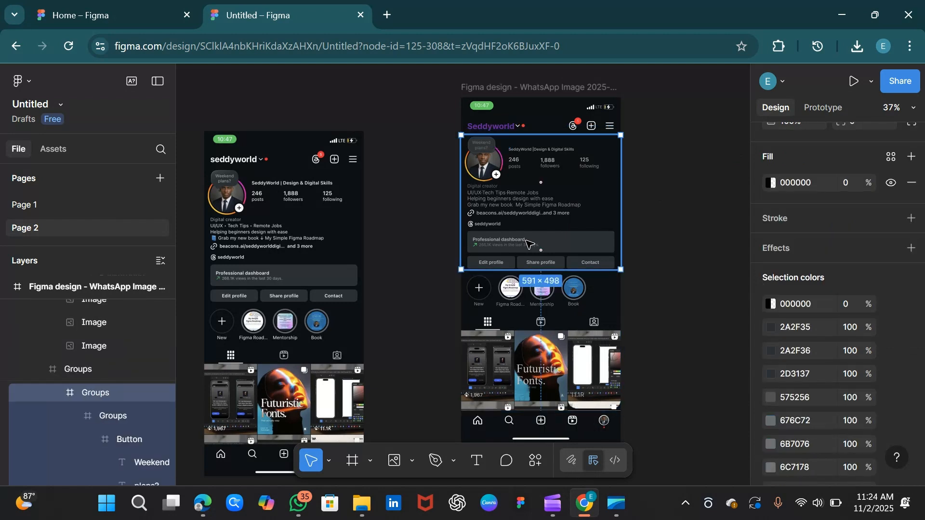
double_click(528, 244)
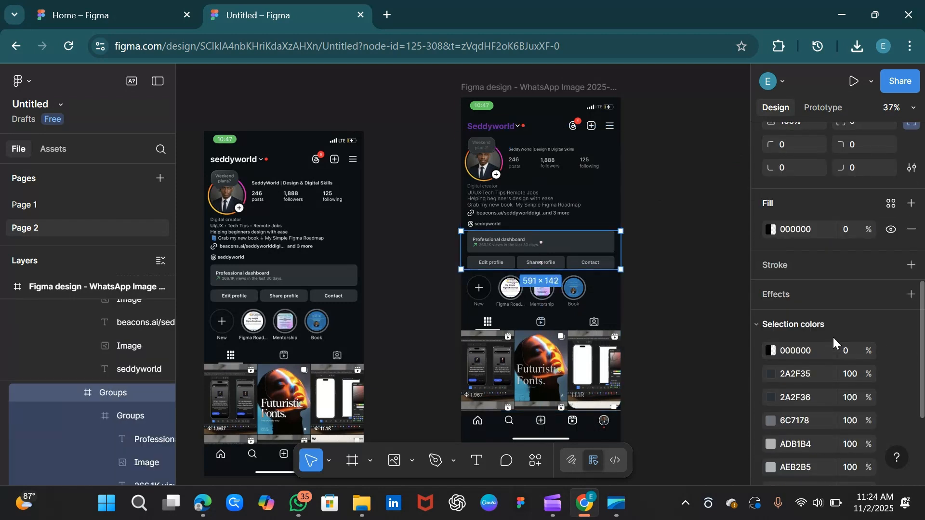
click(771, 375)
scroll(744, 434, down, 3)
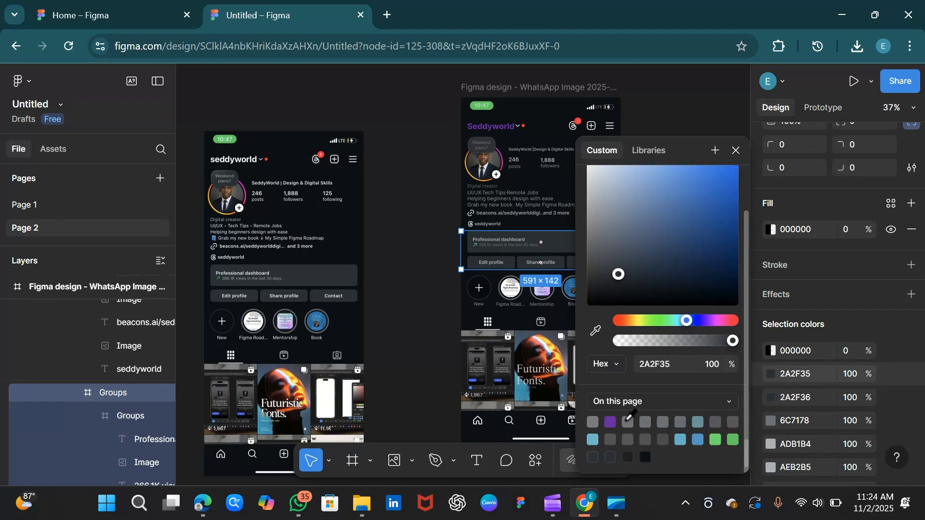
click(610, 422)
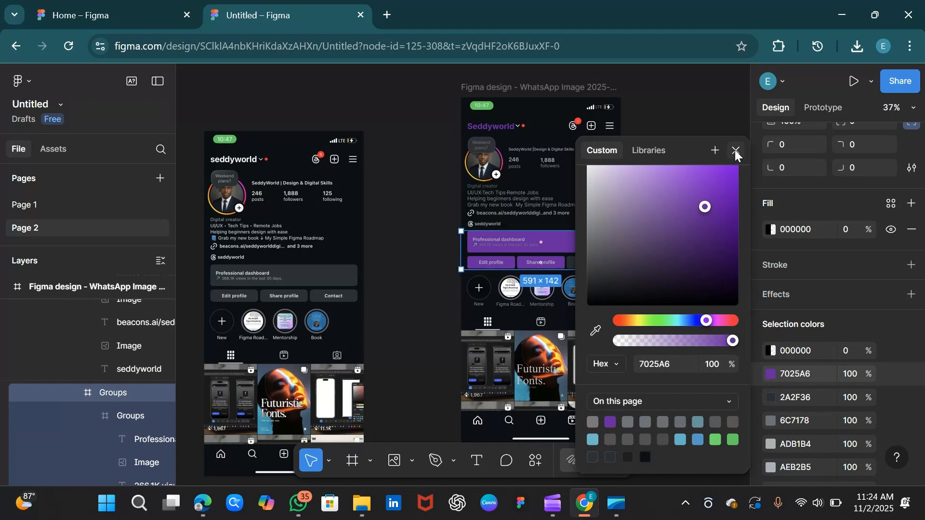
click(735, 150)
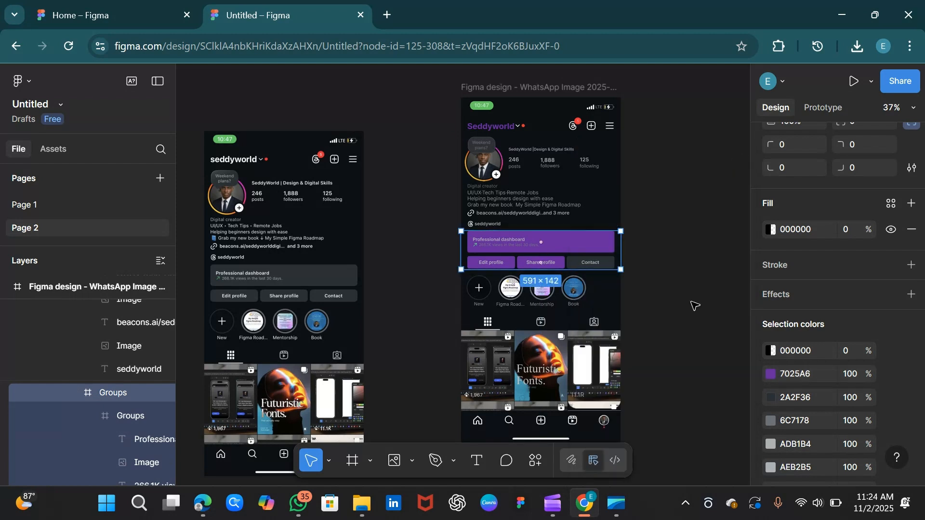
double_click(479, 422)
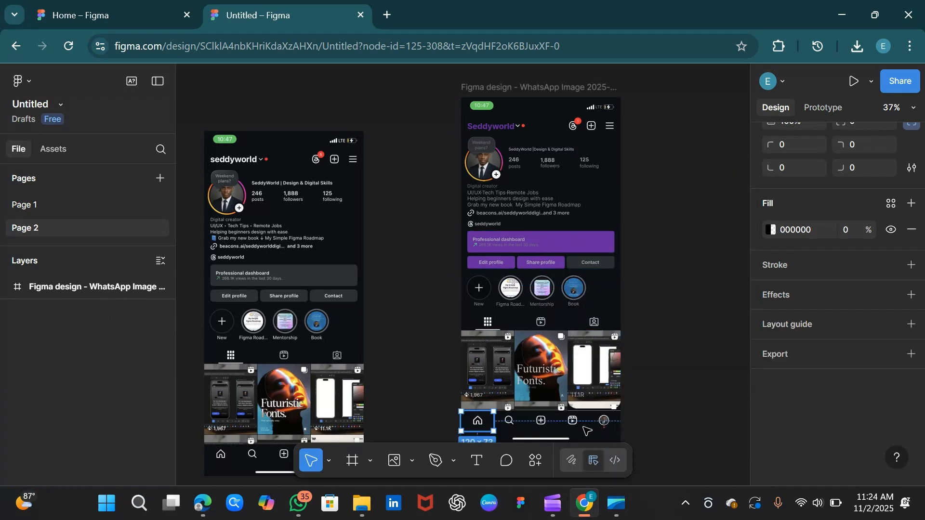
double_click(606, 423)
click(648, 422)
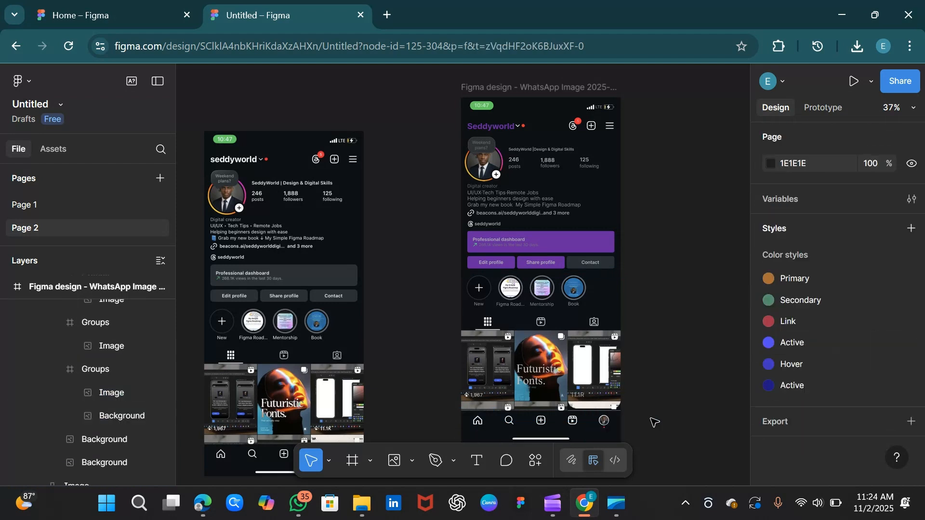
- Fill the group around the profile picture icon in the converted frame's bottom navigation bar with purple 7025A6
click(608, 426)
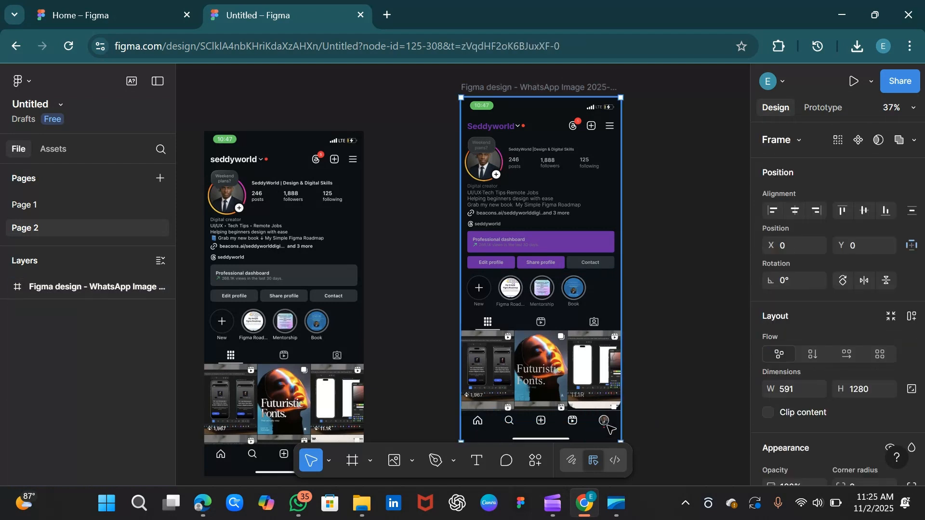
double_click(608, 426)
double_click(608, 427)
scroll(807, 401, down, 5)
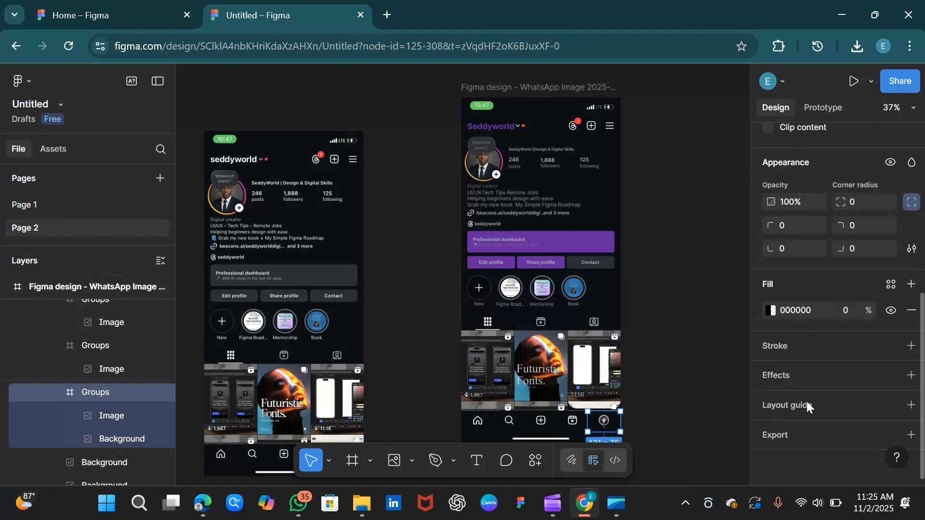
click(770, 311)
scroll(730, 433, down, 1)
click(610, 421)
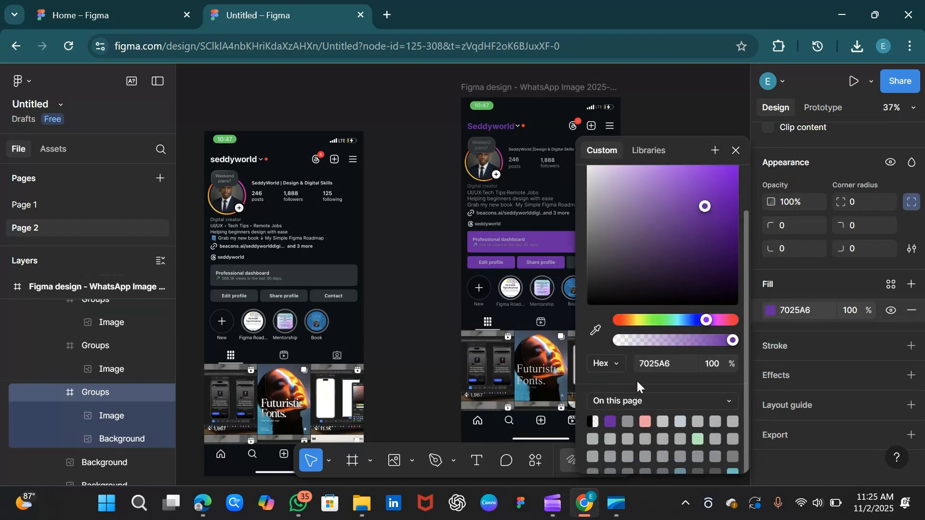
click(737, 150)
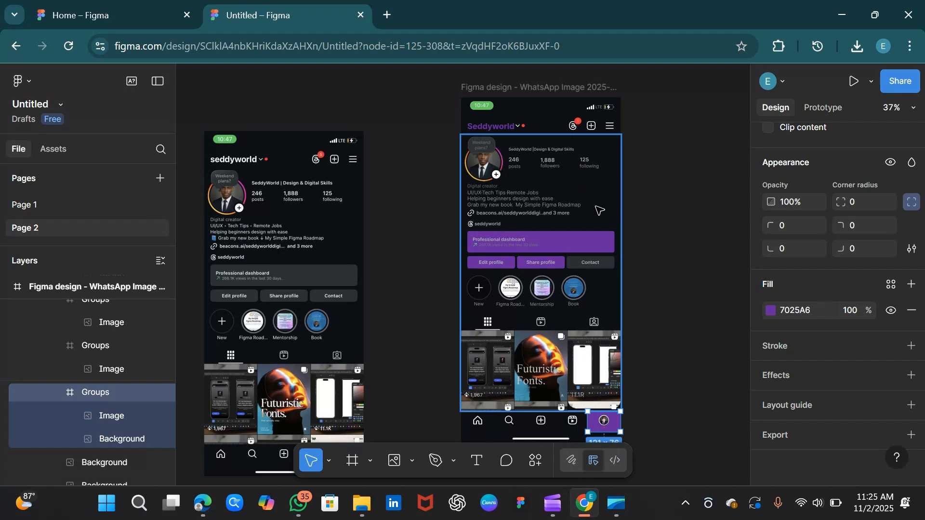
- Deselect the navigation item and select the whole converted frame
click(657, 159)
click(519, 94)
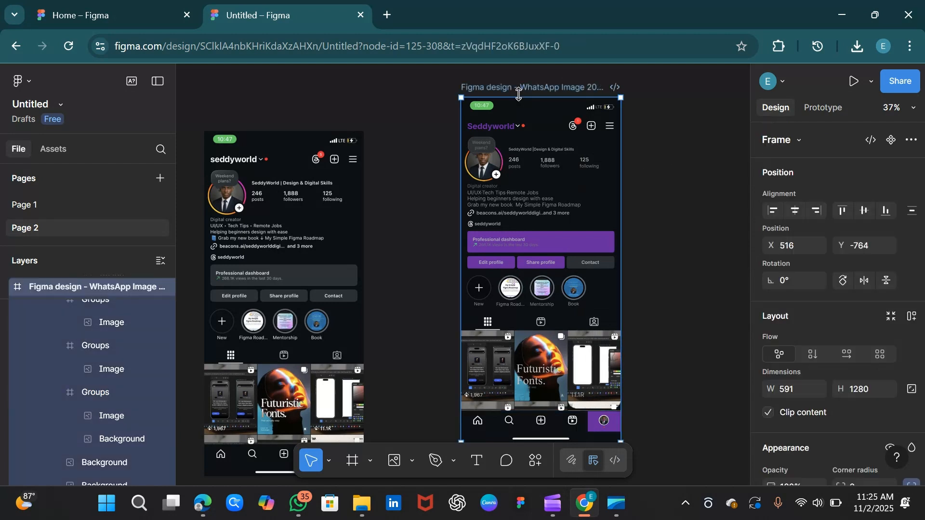
click(682, 182)
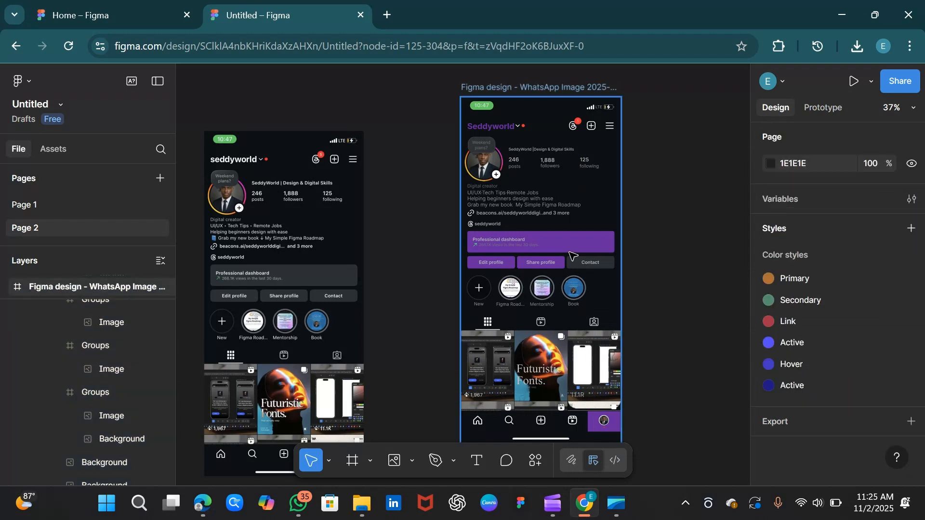
click(540, 89)
click(540, 90)
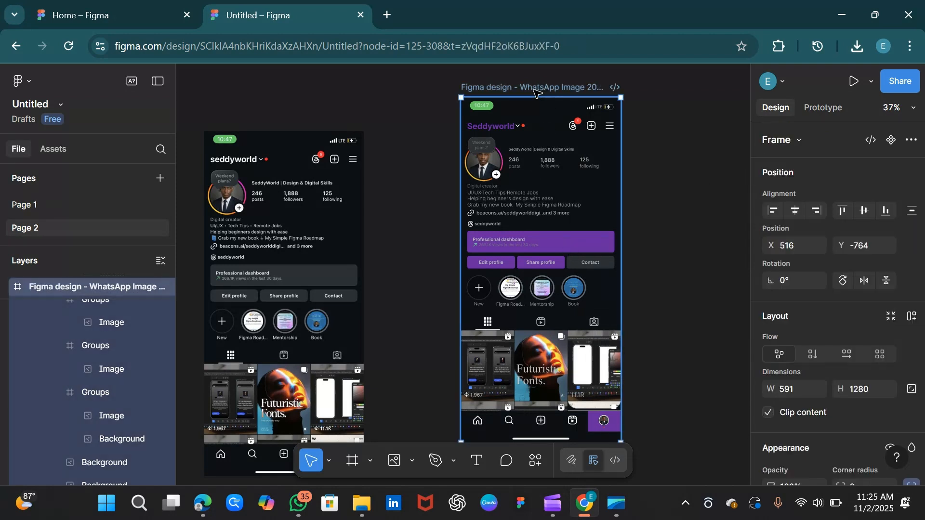